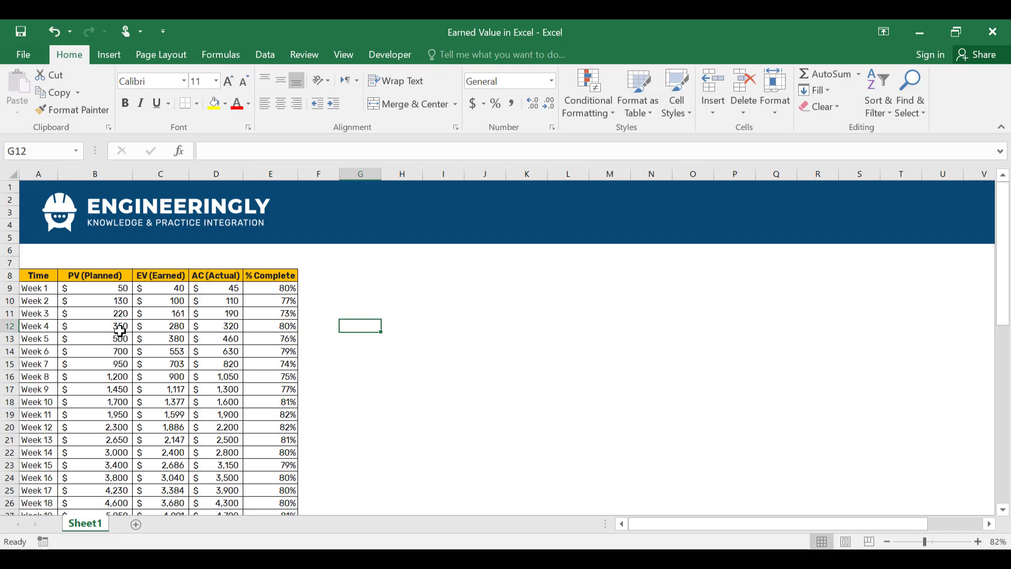
Step: Inspect how the earned value in cell C9 is calculated
scroll(146, 357, down, 4)
scroll(145, 359, down, 5)
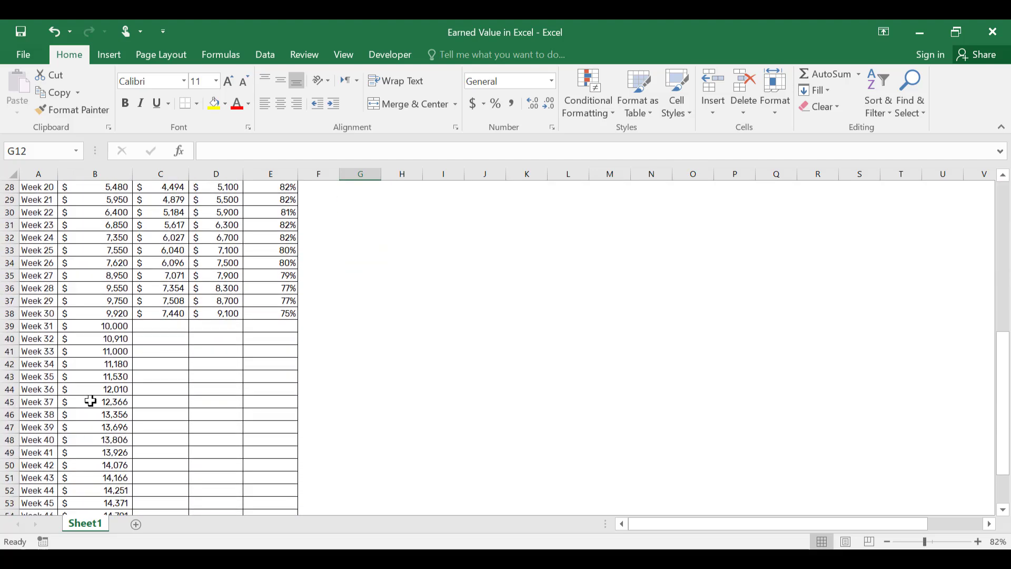
scroll(58, 460, down, 3)
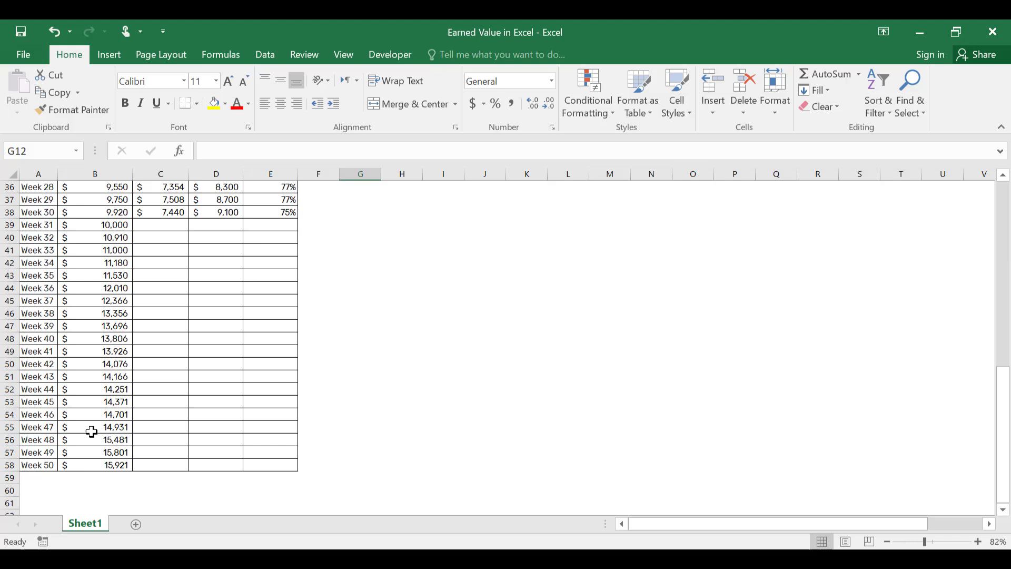
scroll(95, 430, up, 12)
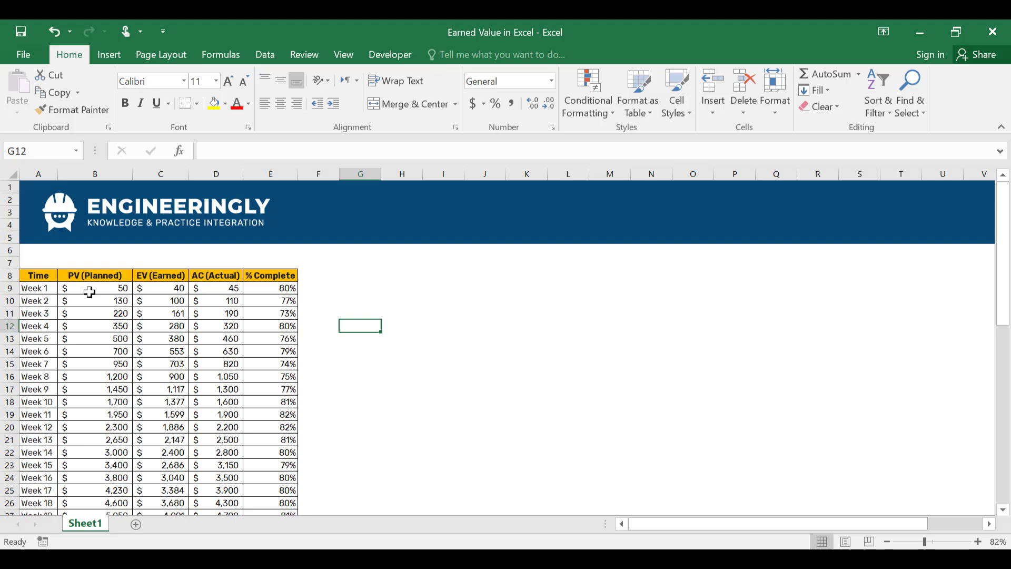
click(171, 289)
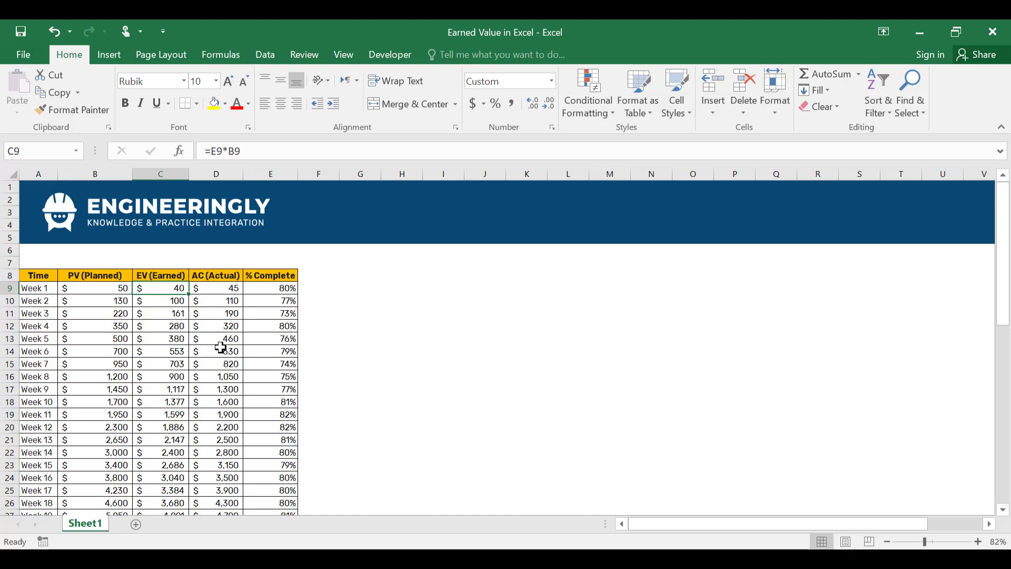
scroll(237, 393, down, 8)
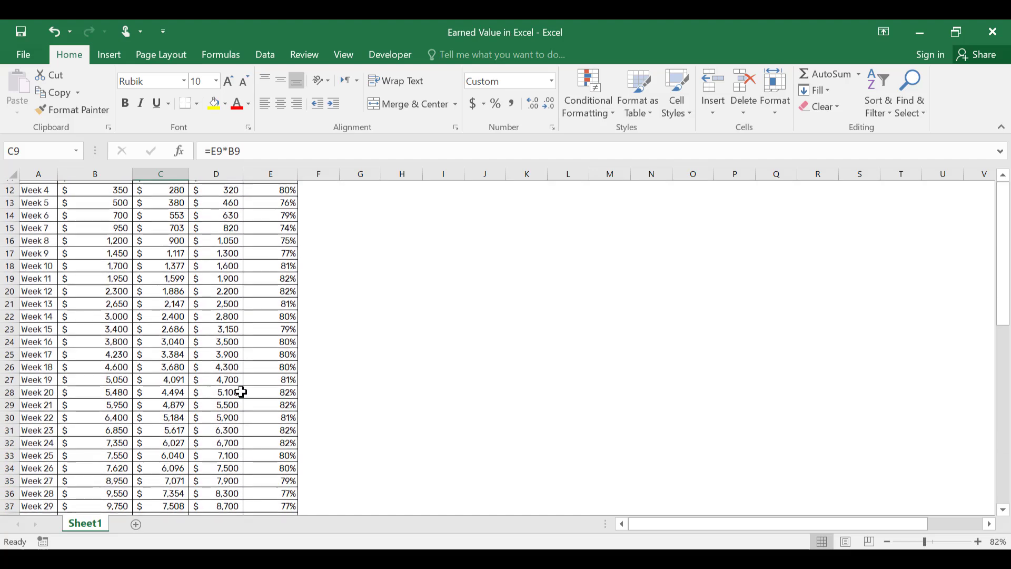
scroll(241, 392, down, 2)
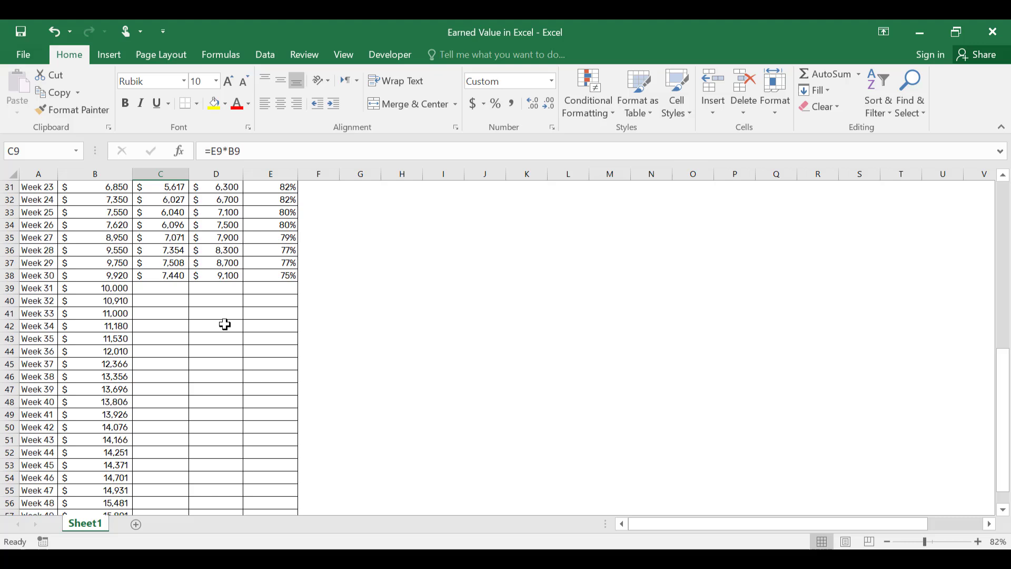
scroll(225, 325, down, 1)
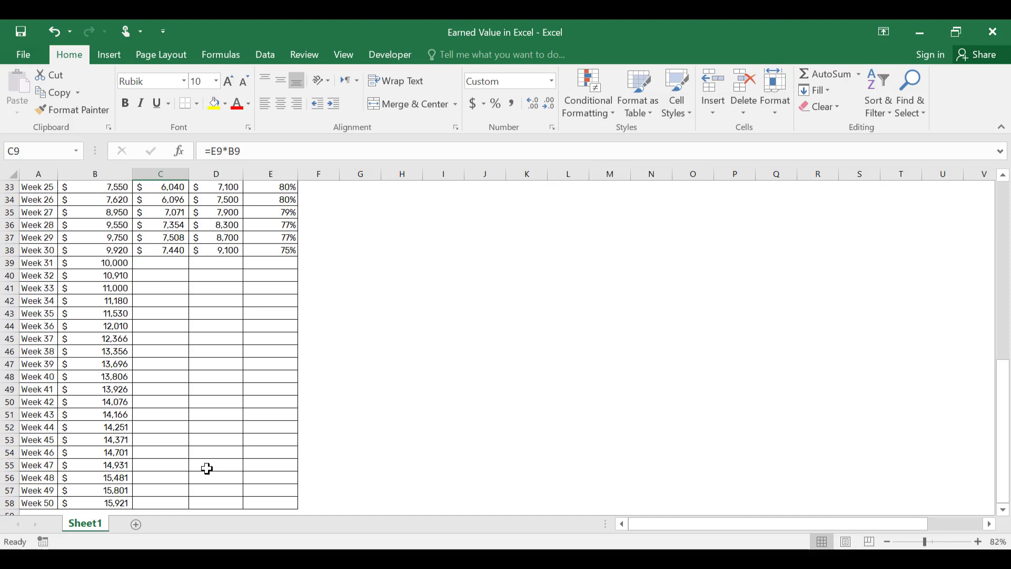
scroll(211, 458, up, 11)
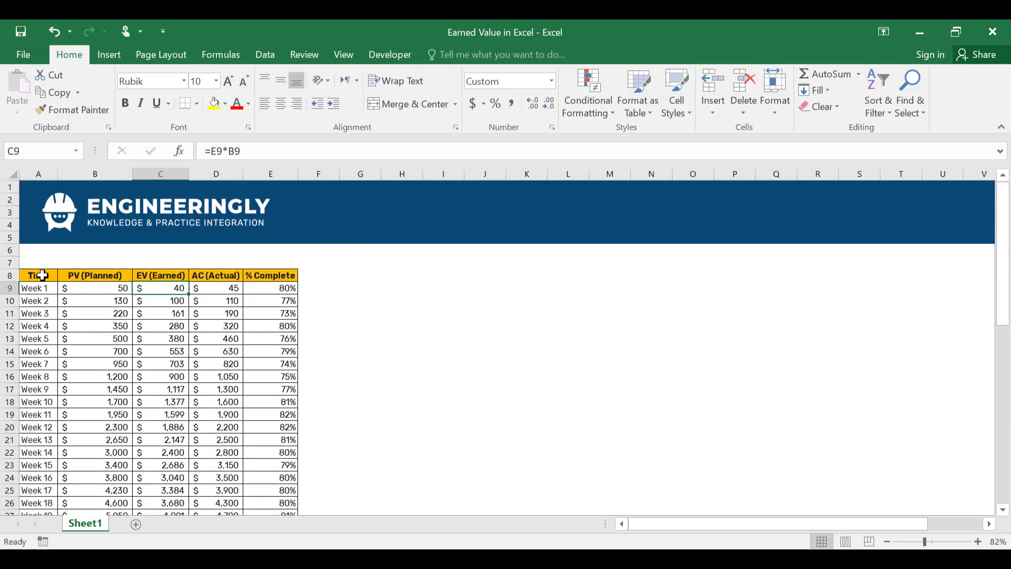
Step: Select the table from header A8 down to Week 50 and insert a 2-D Line chart
click(42, 275)
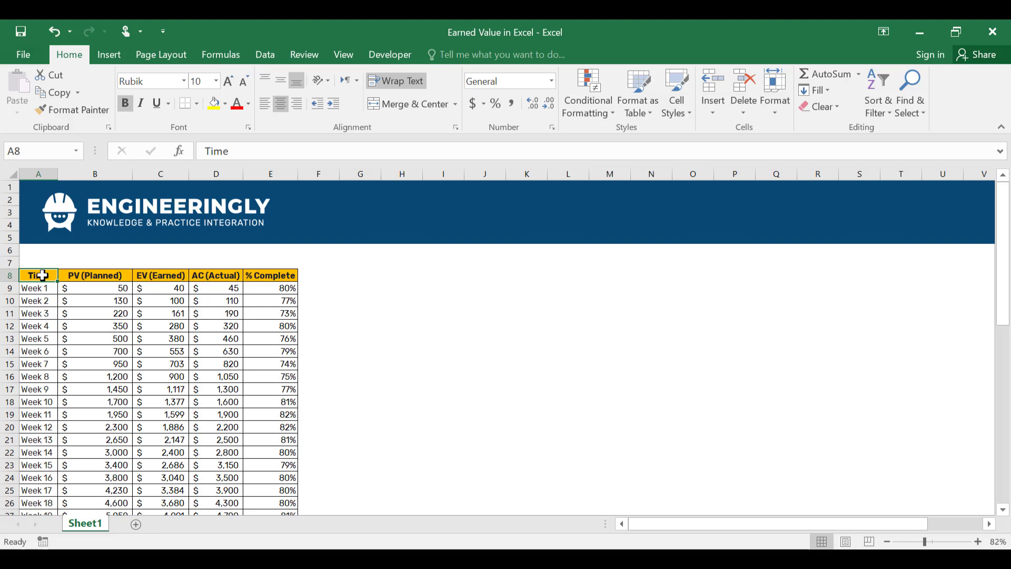
key(shift+Right)
key(shift+Right)
key(shift+Right)
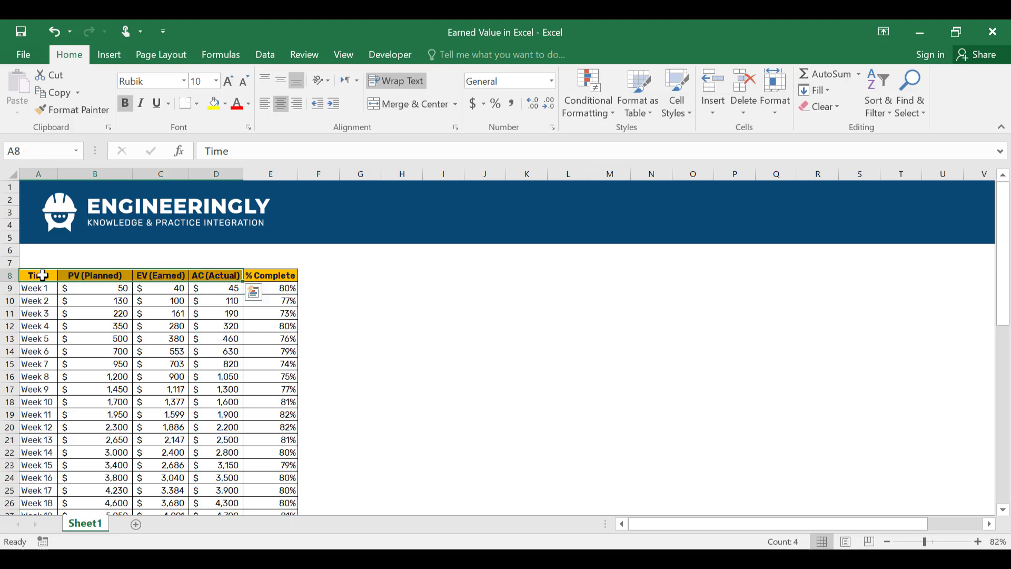
key(ctrl+shift+Down)
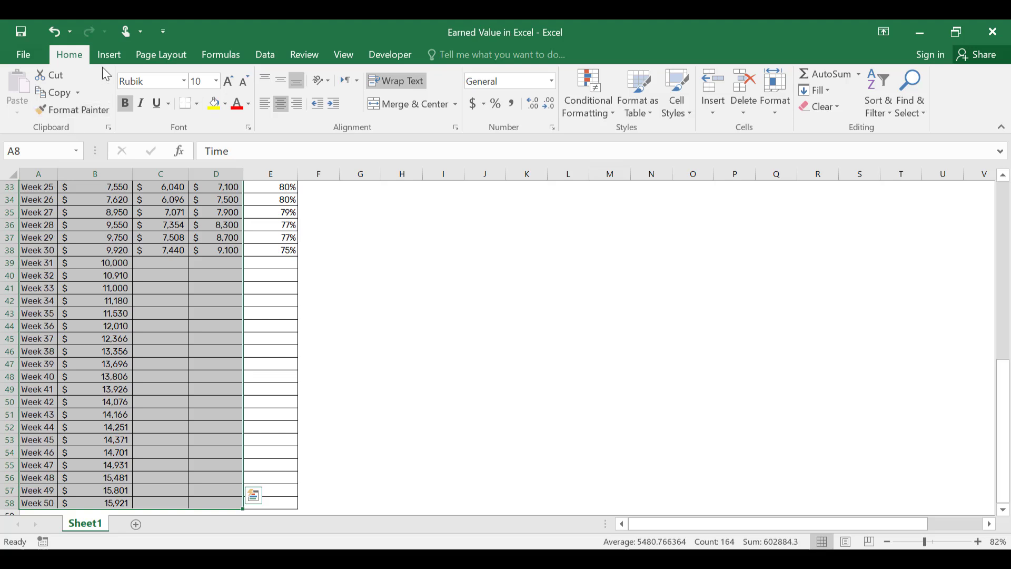
click(108, 54)
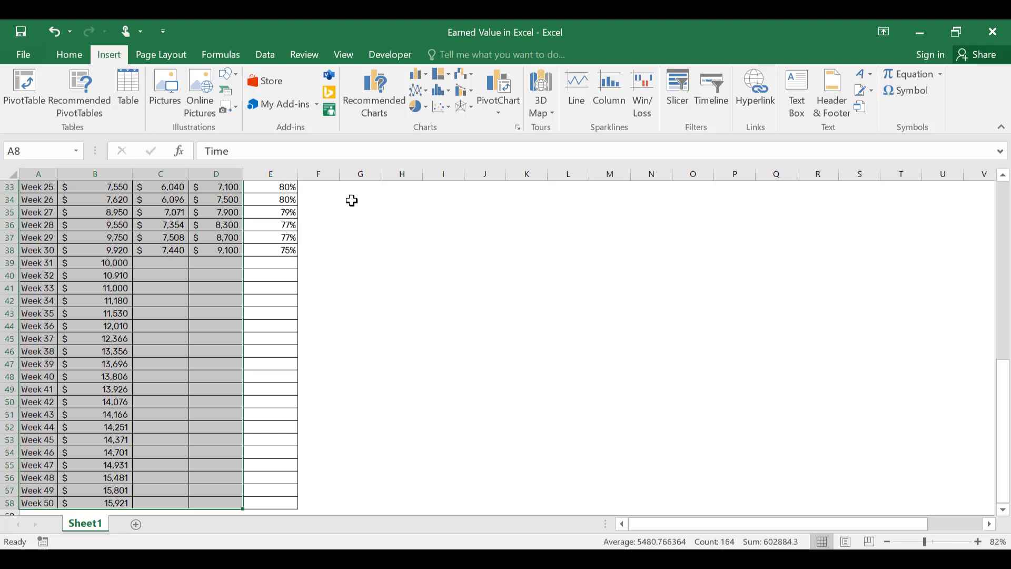
click(379, 100)
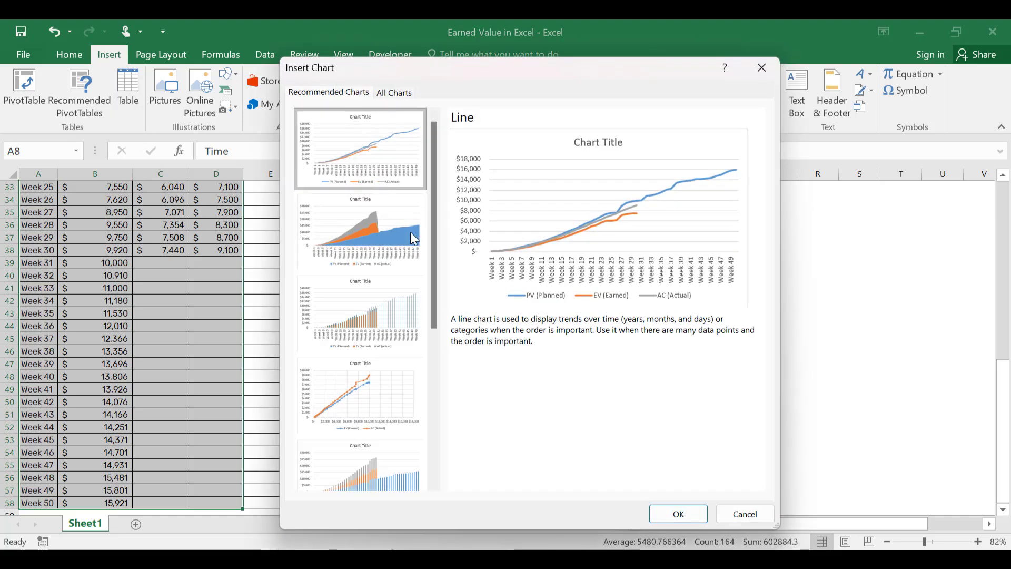
click(745, 514)
click(418, 89)
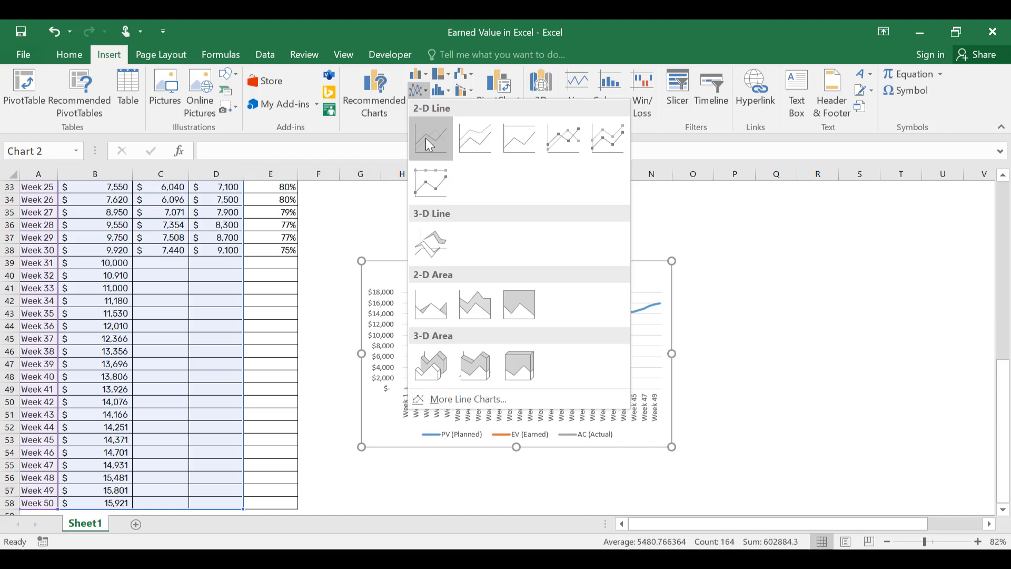
click(428, 141)
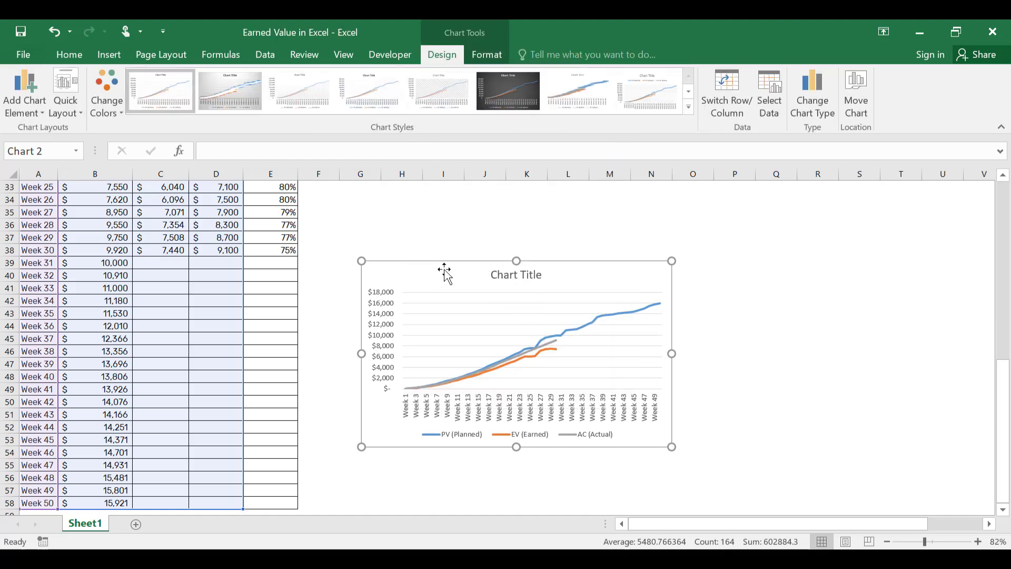
Step: Move the new chart up beside the data table
drag(445, 273, 423, 169)
scroll(475, 390, up, 6)
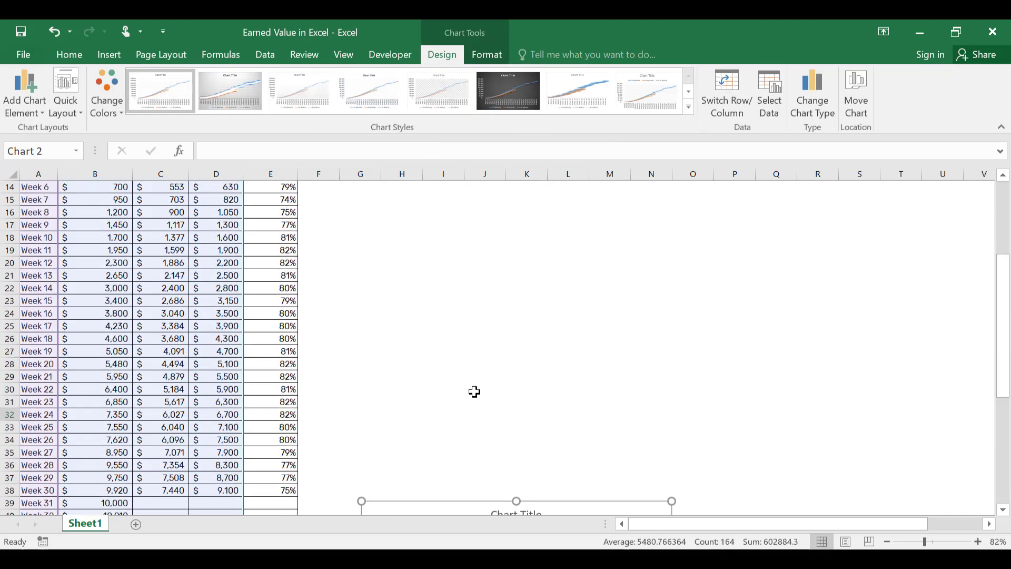
scroll(556, 415, up, 5)
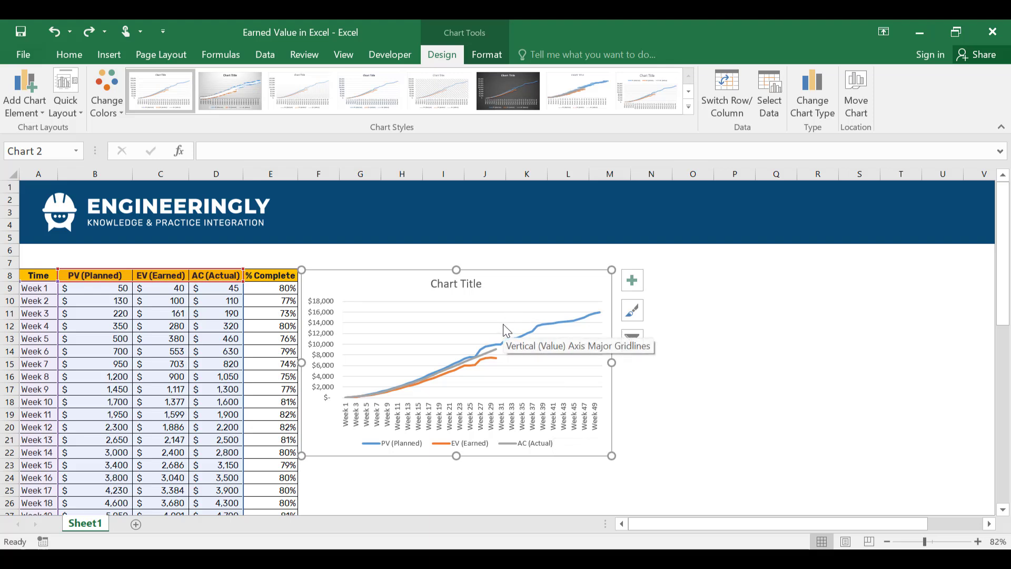
Step: Delete the vertical value axis labels, the Chart Title and the horizontal gridlines
click(320, 372)
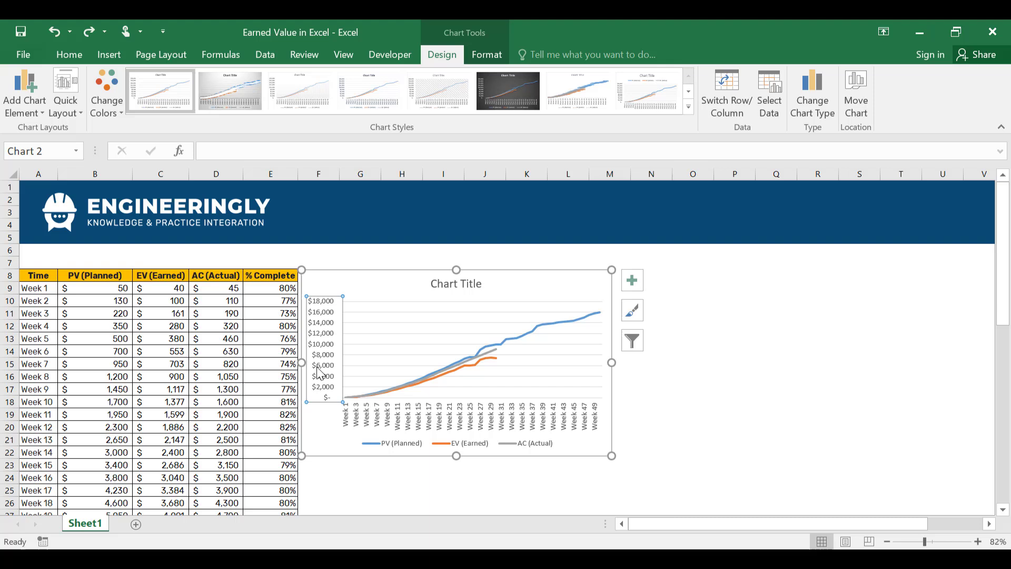
key(Delete)
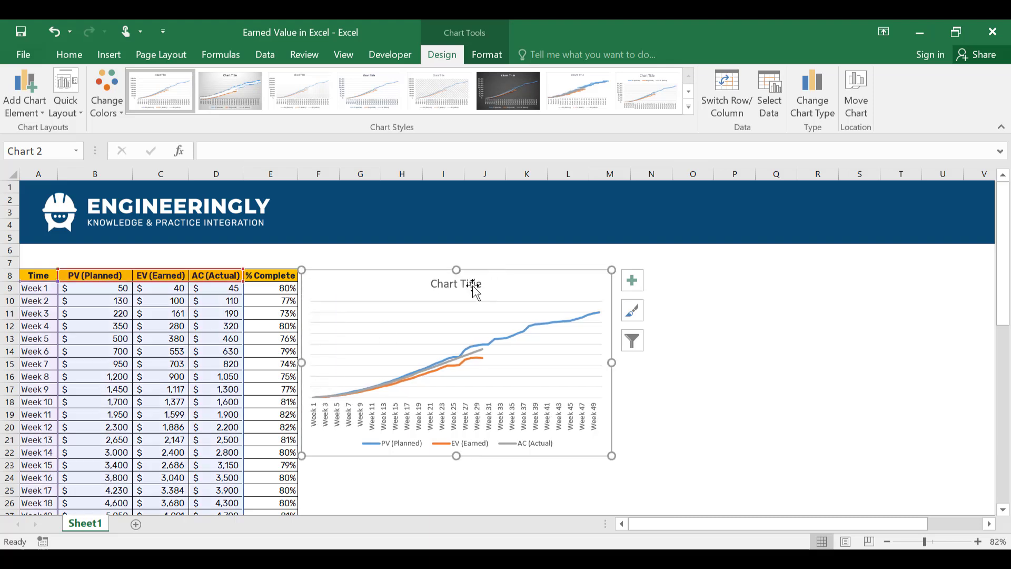
click(474, 286)
key(Delete)
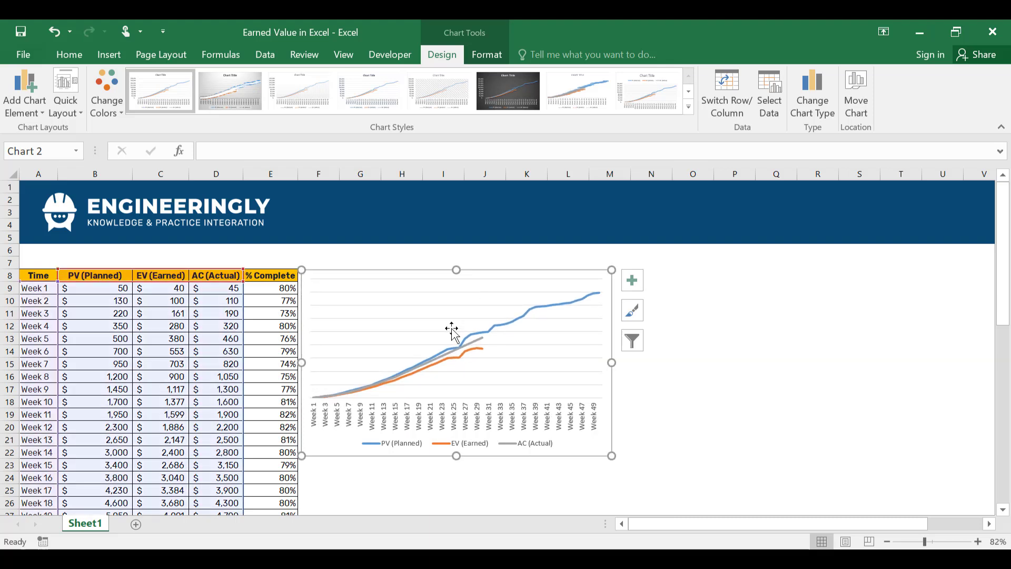
click(431, 332)
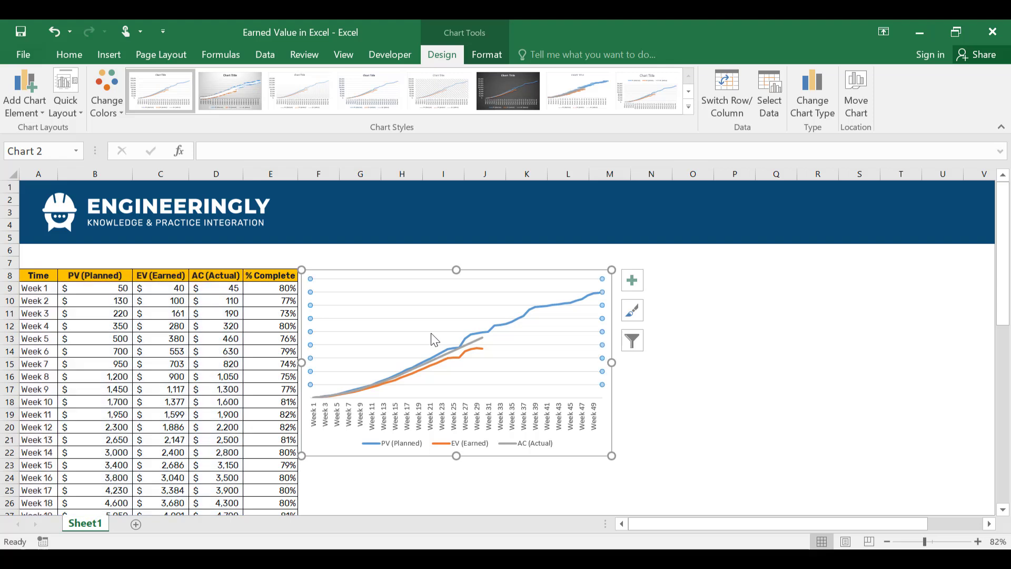
key(Delete)
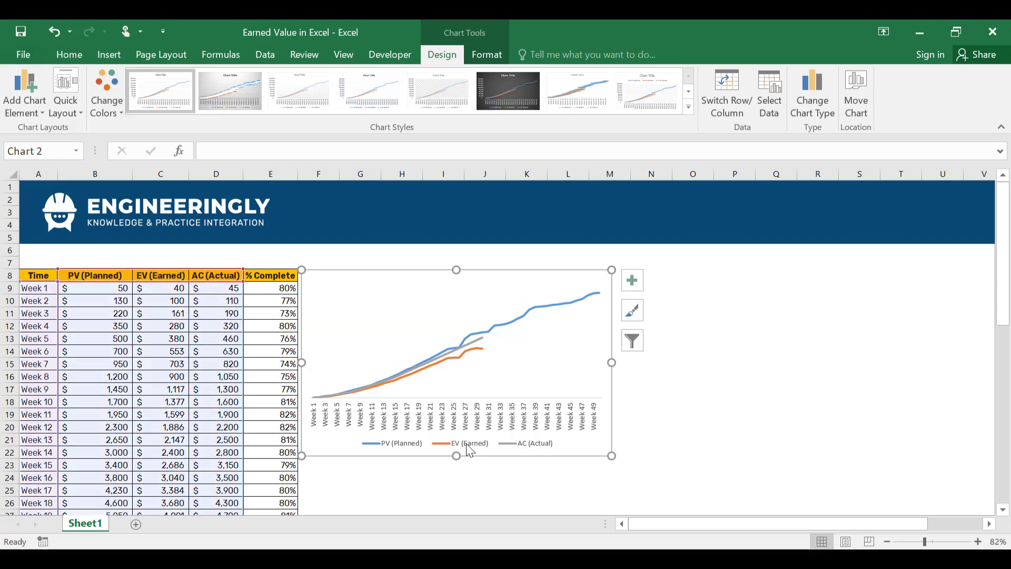
click(467, 445)
Step: Uncheck 'Show the legend without overlapping the chart' in Format Legend
right_click(470, 450)
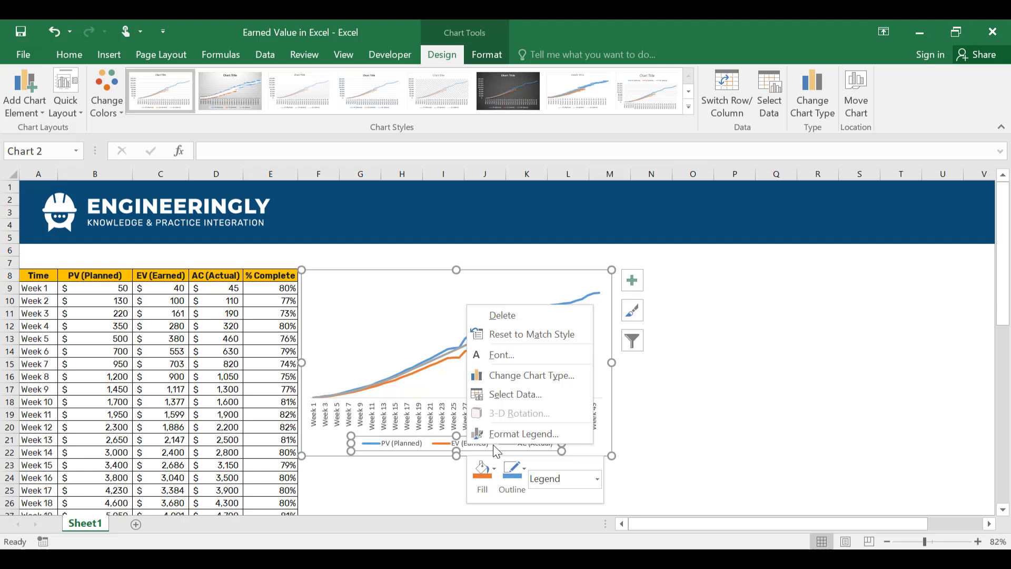
click(518, 433)
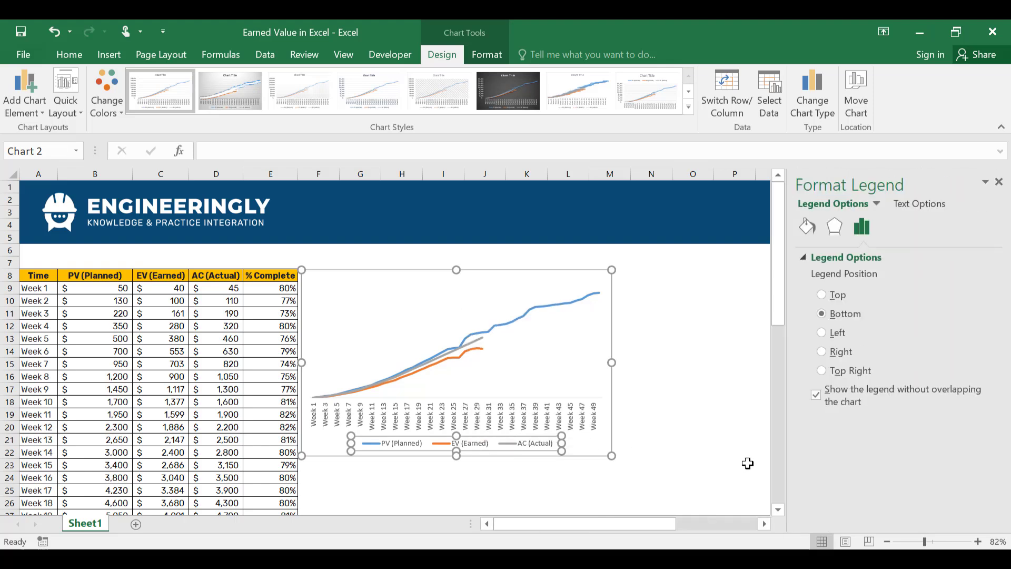
click(816, 395)
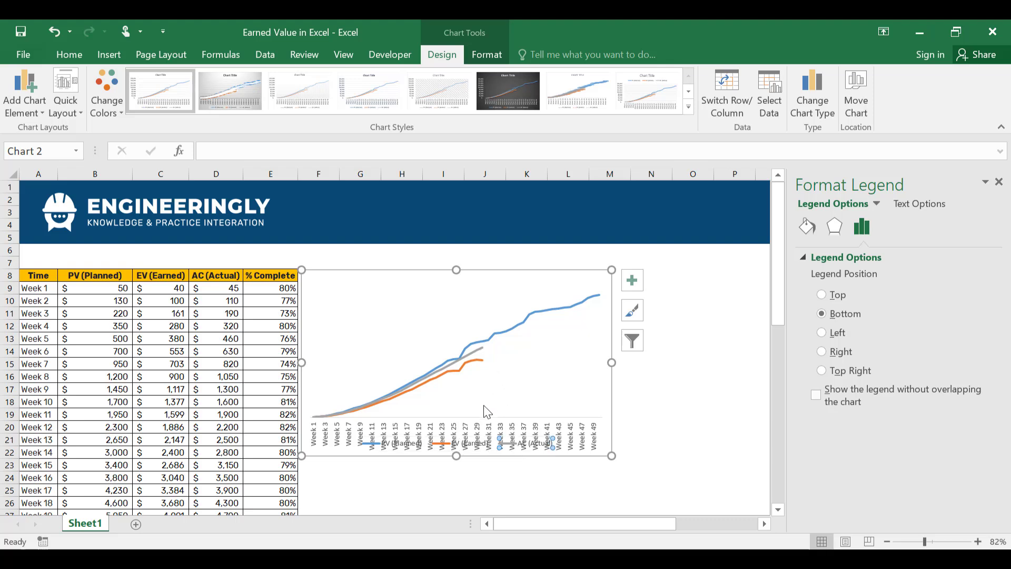
Step: Drag the legend to the chart's top-left corner and enlarge the chart down and right
click(457, 445)
click(482, 401)
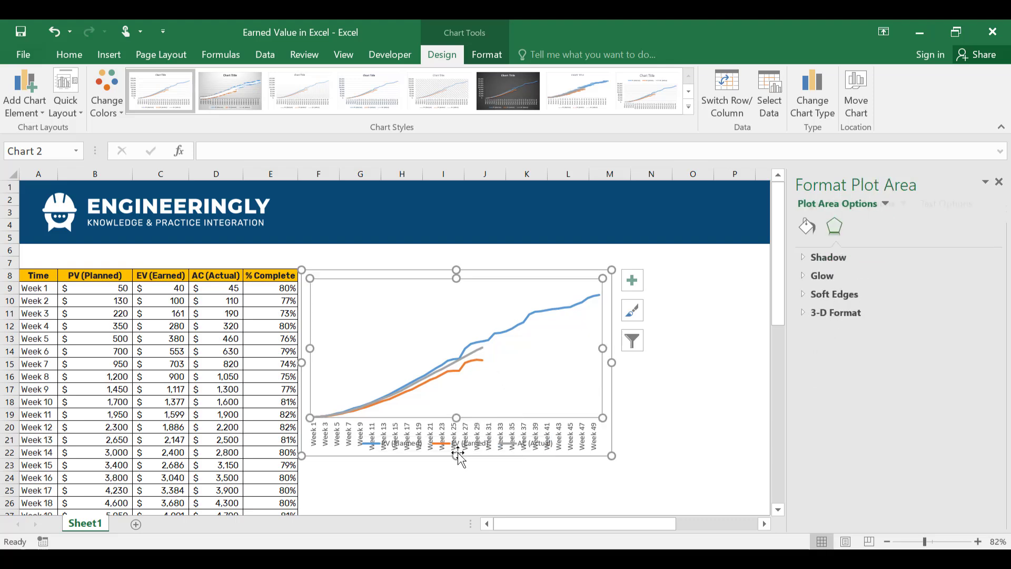
click(461, 447)
drag(472, 437, 350, 338)
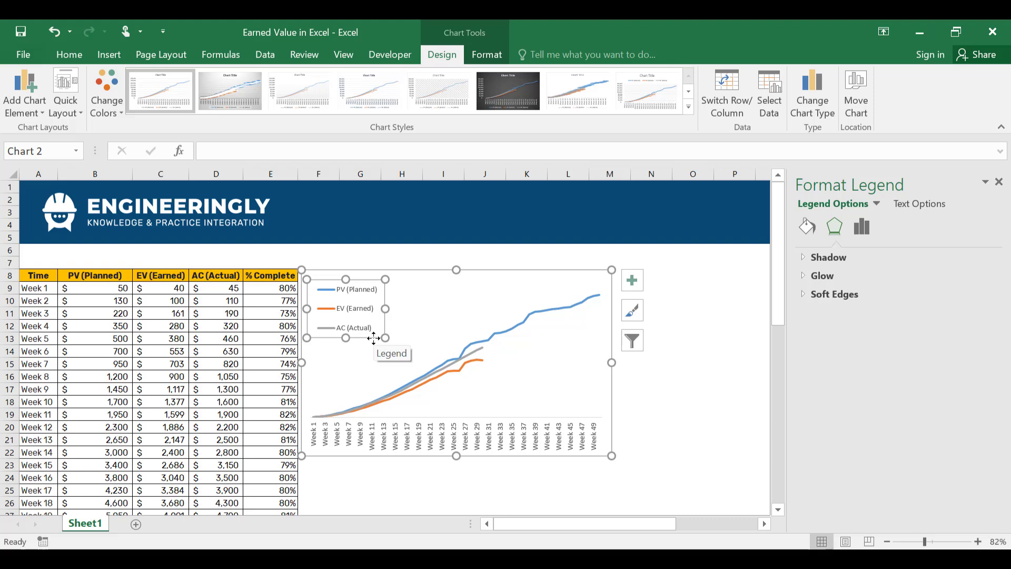
drag(612, 455, 671, 496)
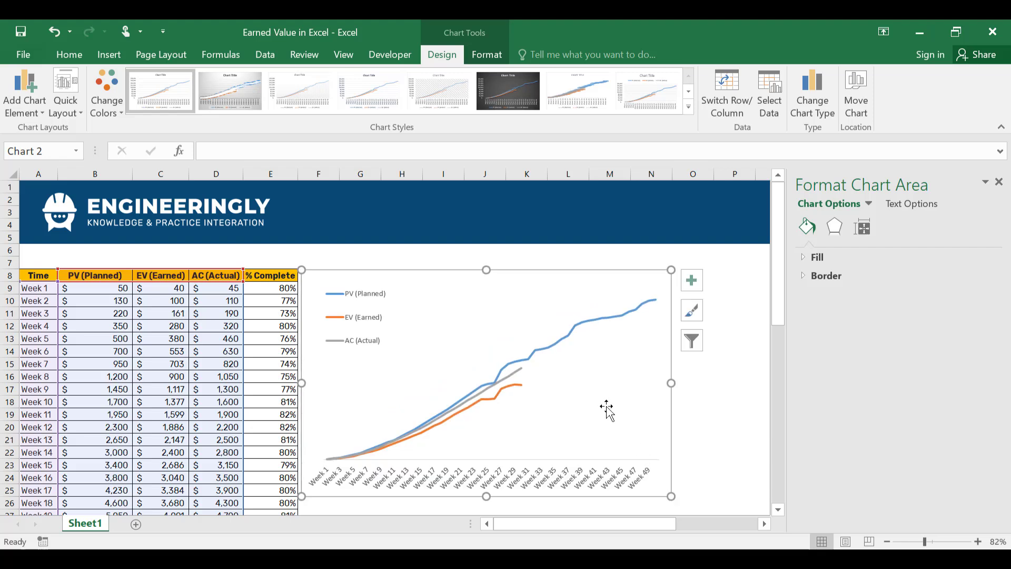
Step: Format the PV (Planned) series as a Solid line in Dark Blue with width 3.75 pt
click(561, 340)
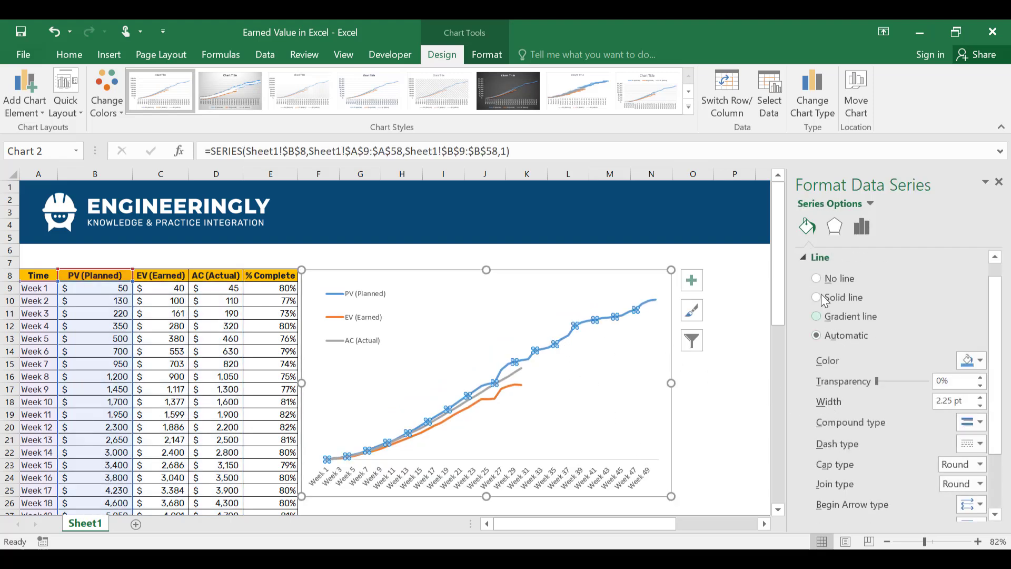
click(817, 297)
click(984, 364)
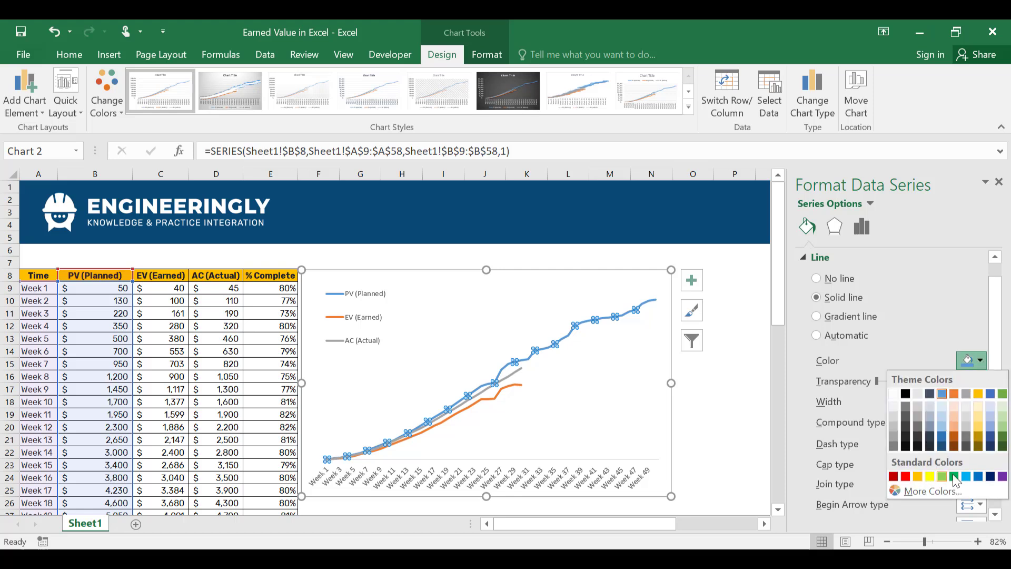
click(990, 477)
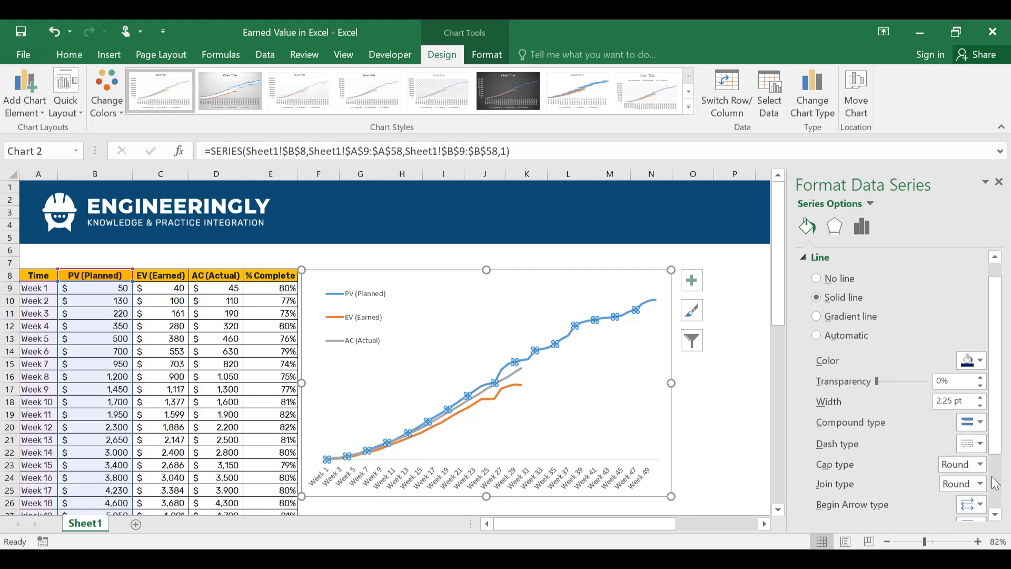
click(977, 399)
click(977, 399)
click(977, 399)
click(977, 399)
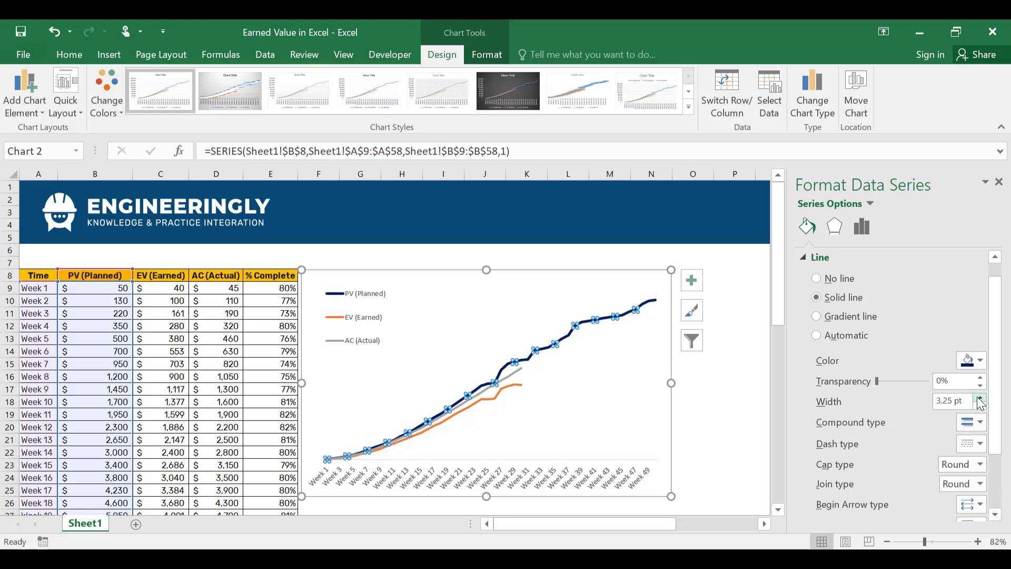
click(977, 399)
click(979, 398)
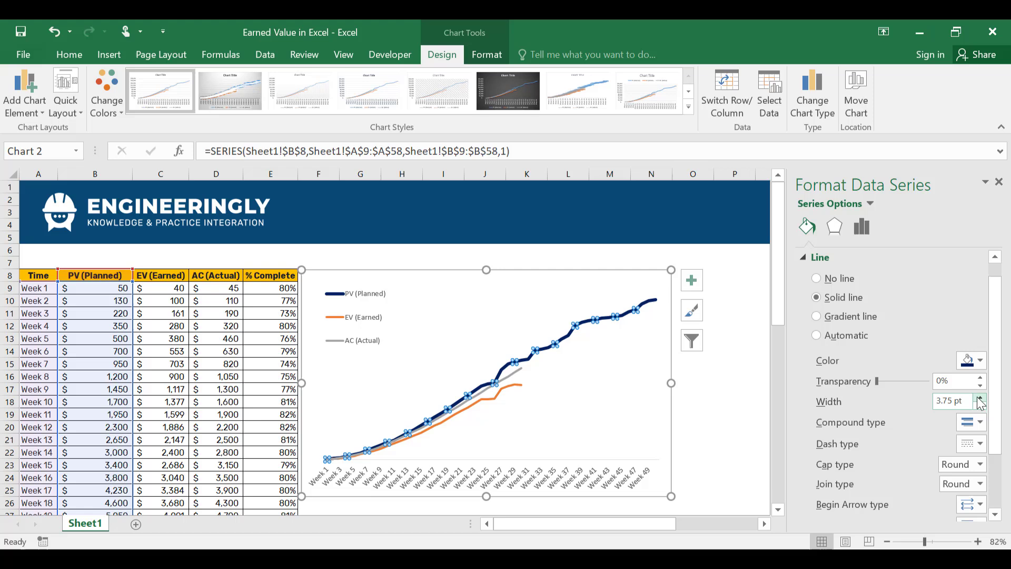